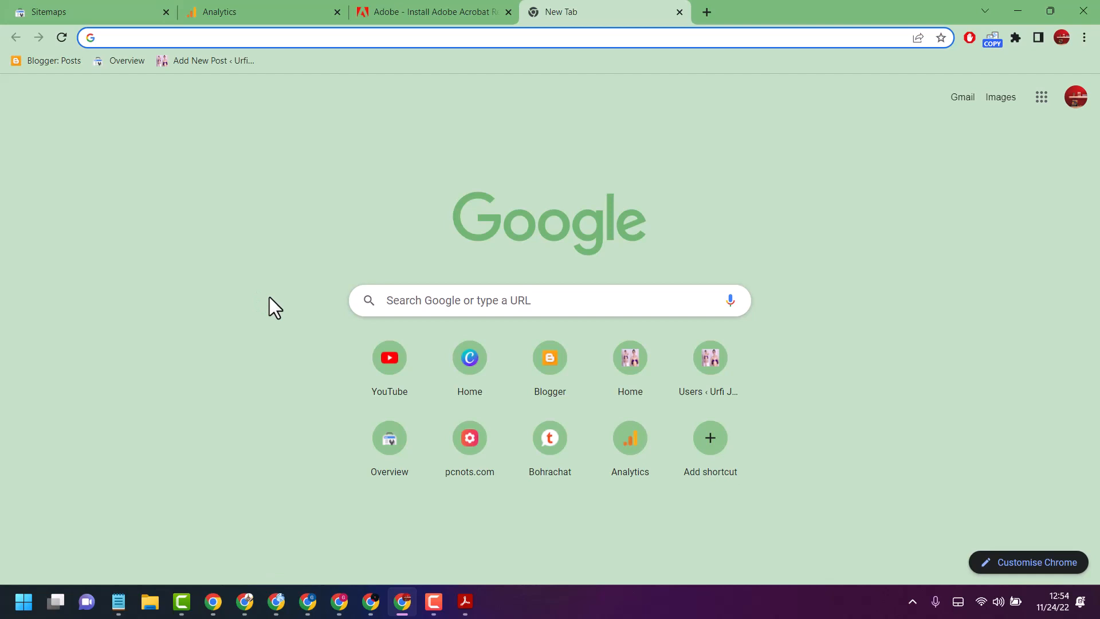
Search the web for "mysql workbench download" and open the Download MySQL Workbench page on dev.mysql.com
{"action": "type", "text": "my"}
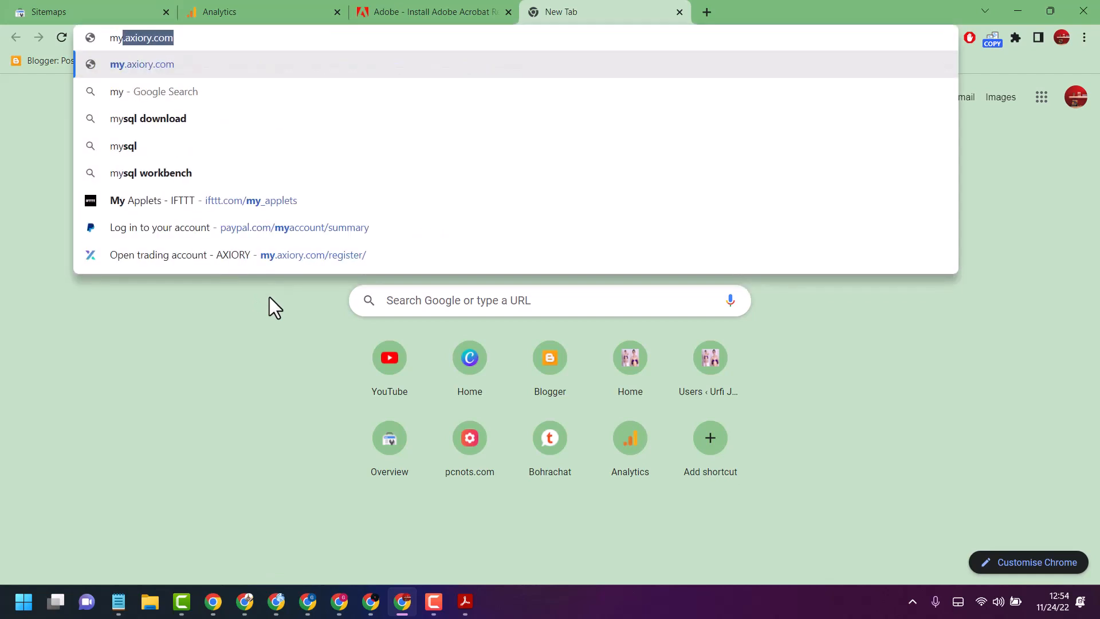
{"action": "type", "text": "sq"}
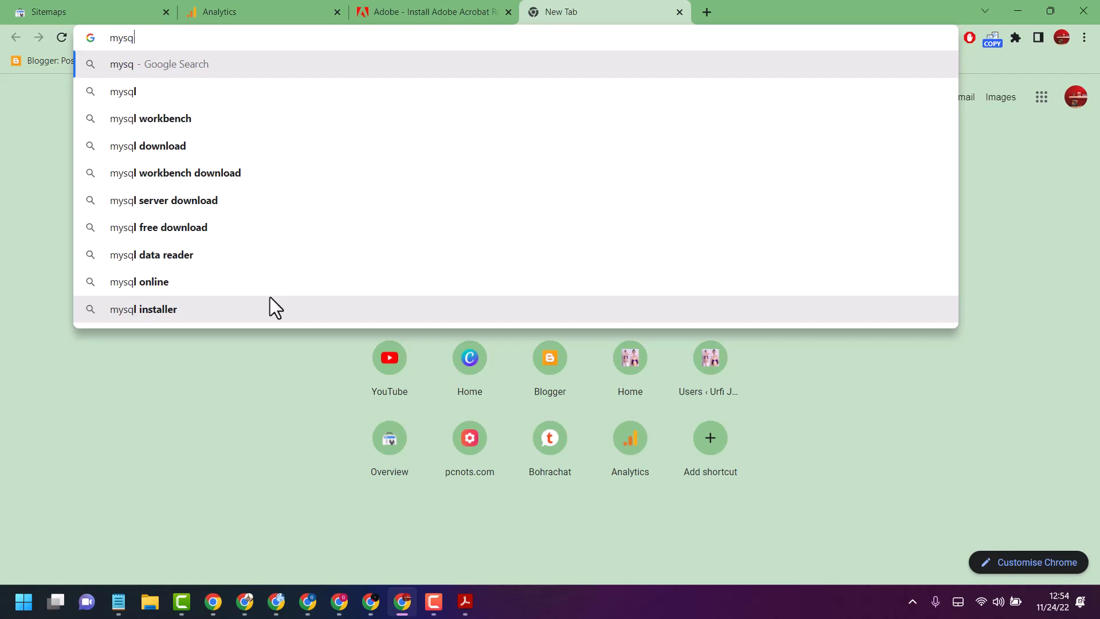
{"action": "left_click", "coordinate": [164, 174]}
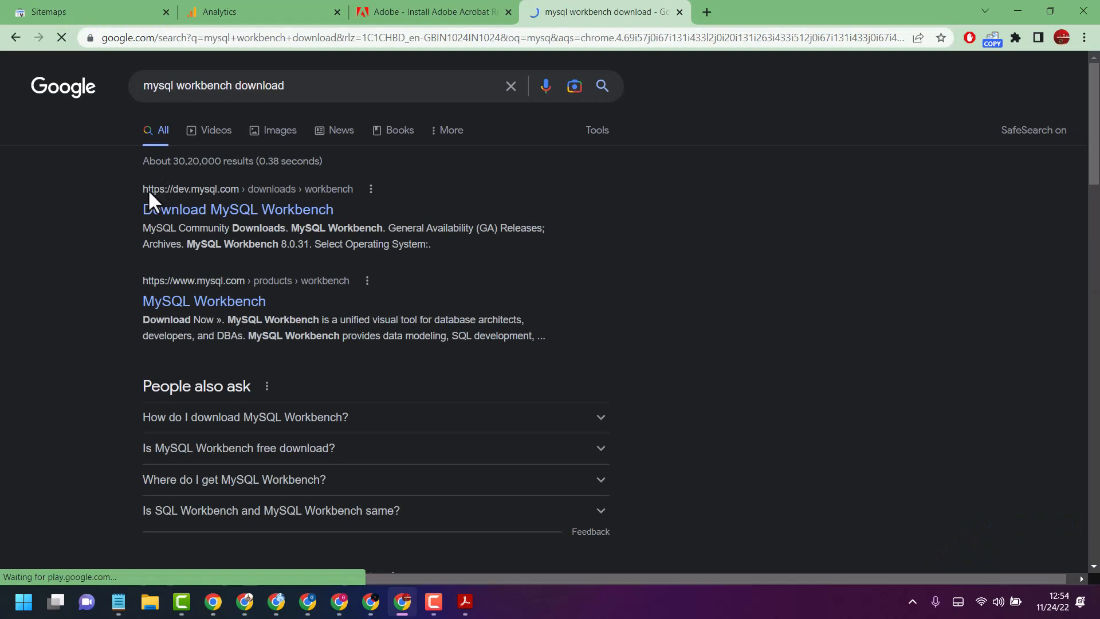
{"action": "left_click", "coordinate": [177, 209]}
Check the available operating systems, keep Microsoft Windows, and go to the recommended MySQL Installer for Windows download page
{"action": "scroll", "coordinate": [287, 267], "scroll_direction": "down", "scroll_amount": 1}
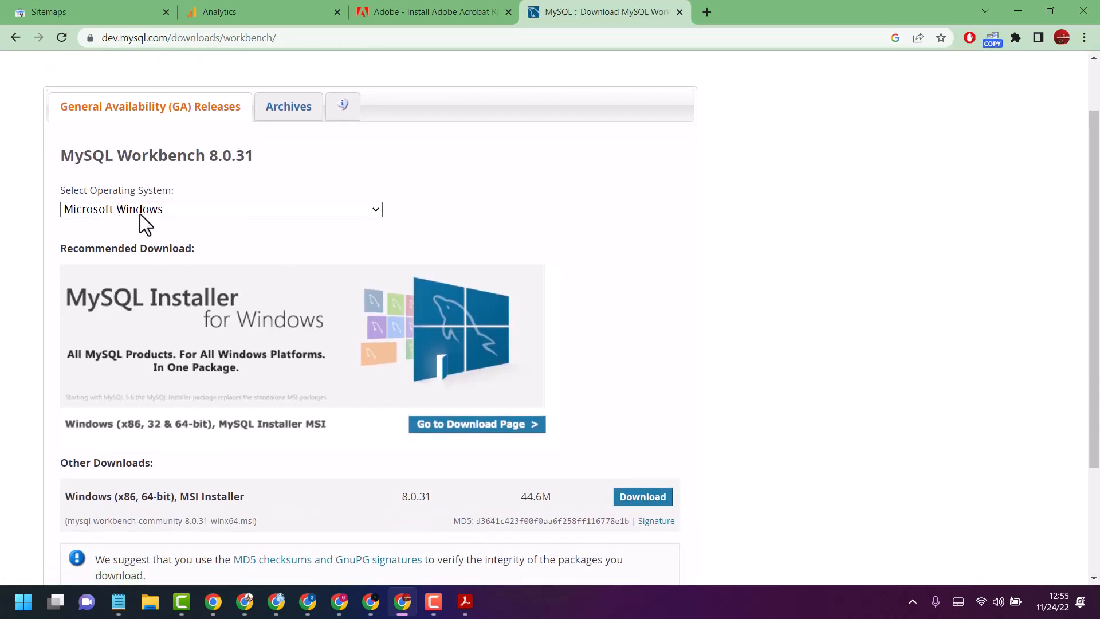
{"action": "left_click", "coordinate": [290, 210]}
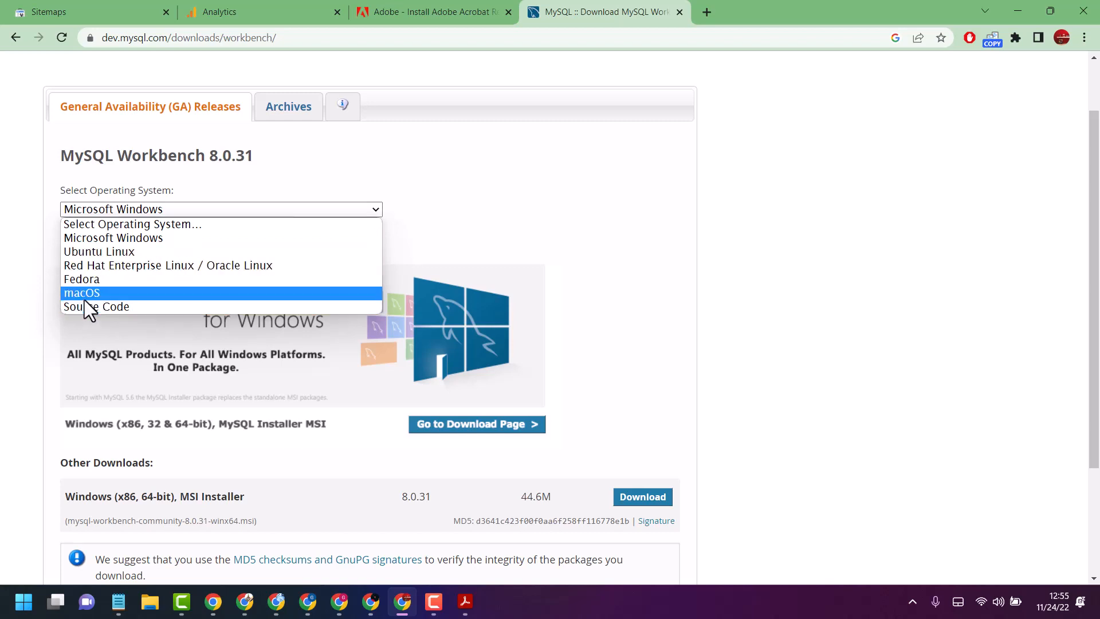
{"action": "left_click", "coordinate": [544, 199]}
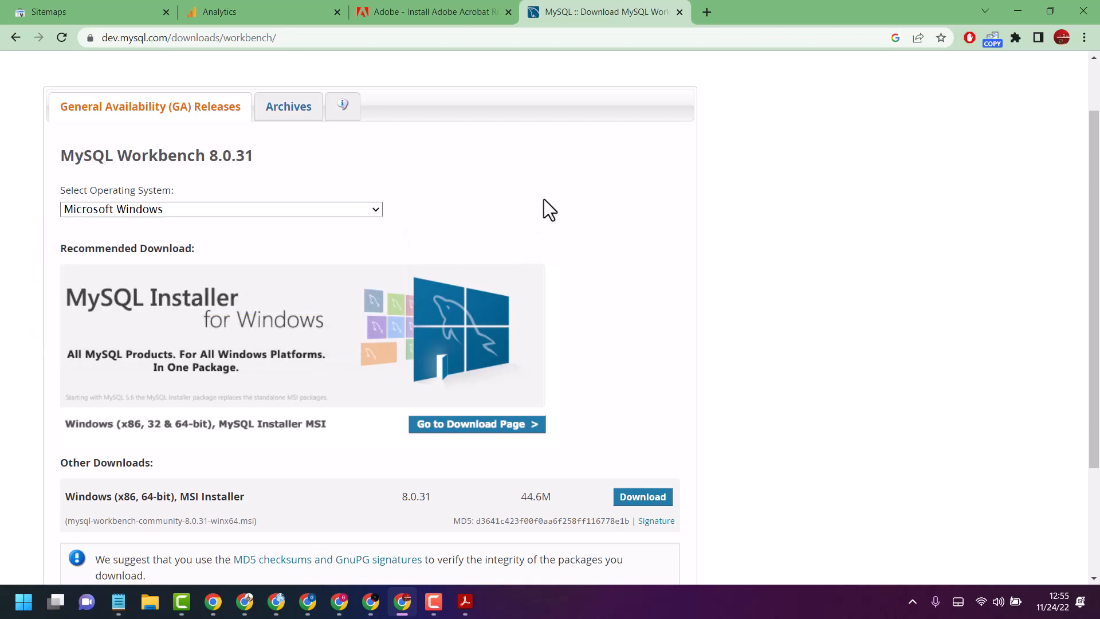
{"action": "scroll", "coordinate": [429, 223], "scroll_direction": "down", "scroll_amount": 3}
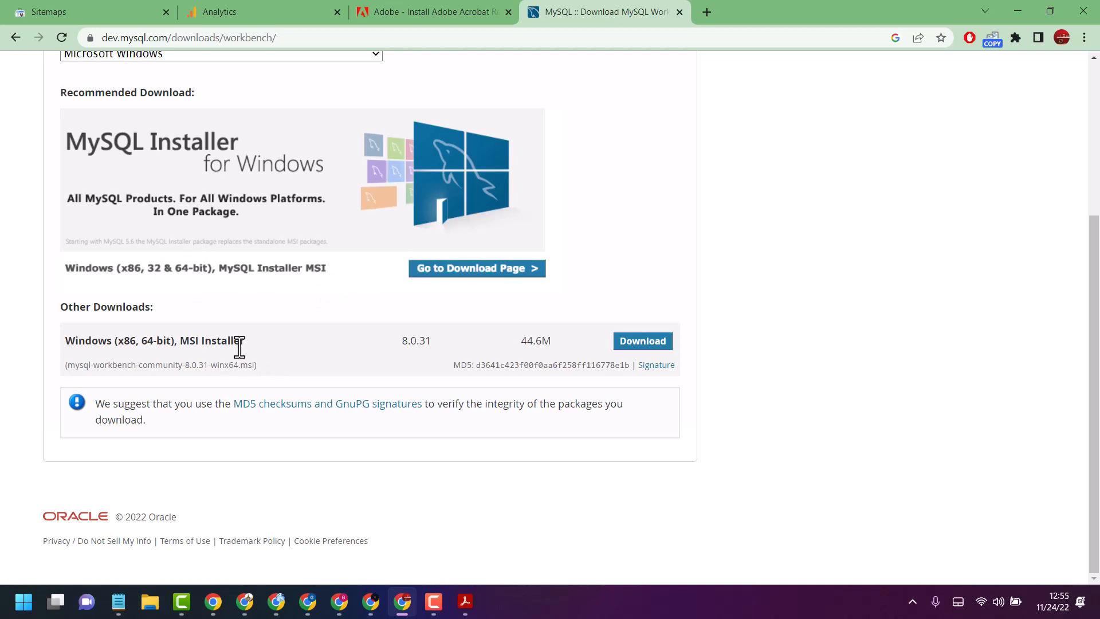
{"action": "left_click", "coordinate": [455, 274]}
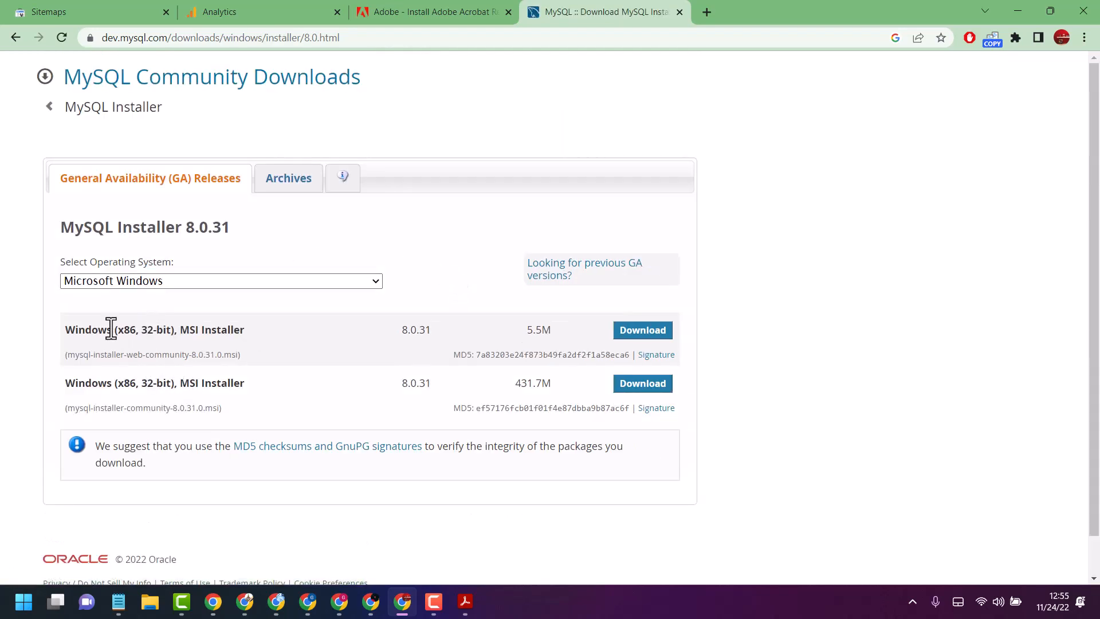
Download the 5.5M mysql-installer-web-community-8.0.31.0.msi for Microsoft Windows without logging in or signing up
{"action": "left_click", "coordinate": [371, 284]}
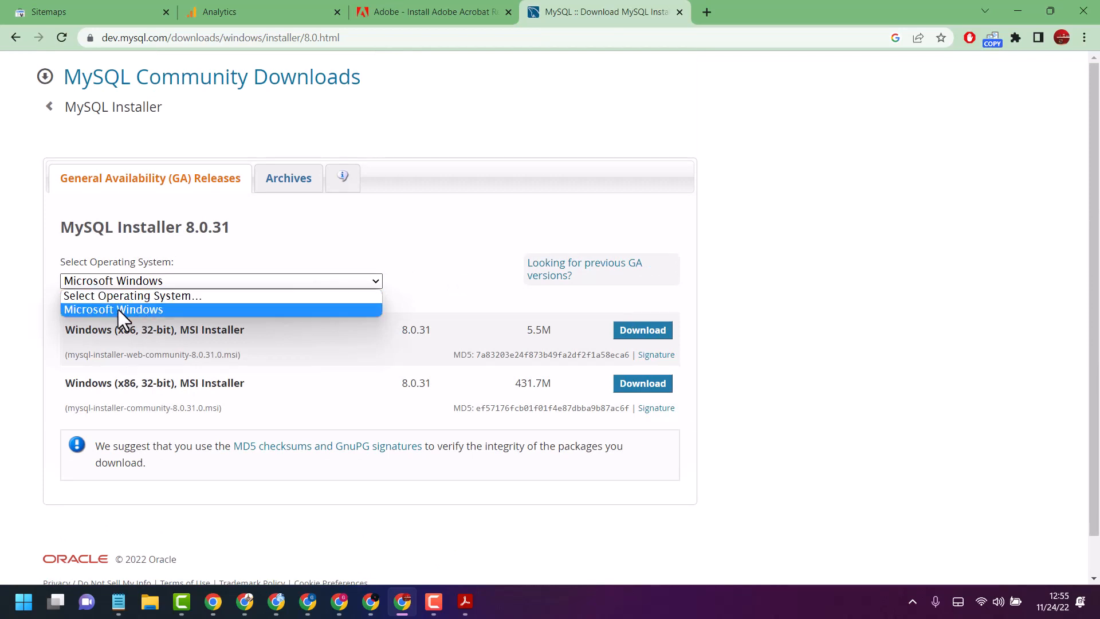
{"action": "left_click", "coordinate": [117, 309]}
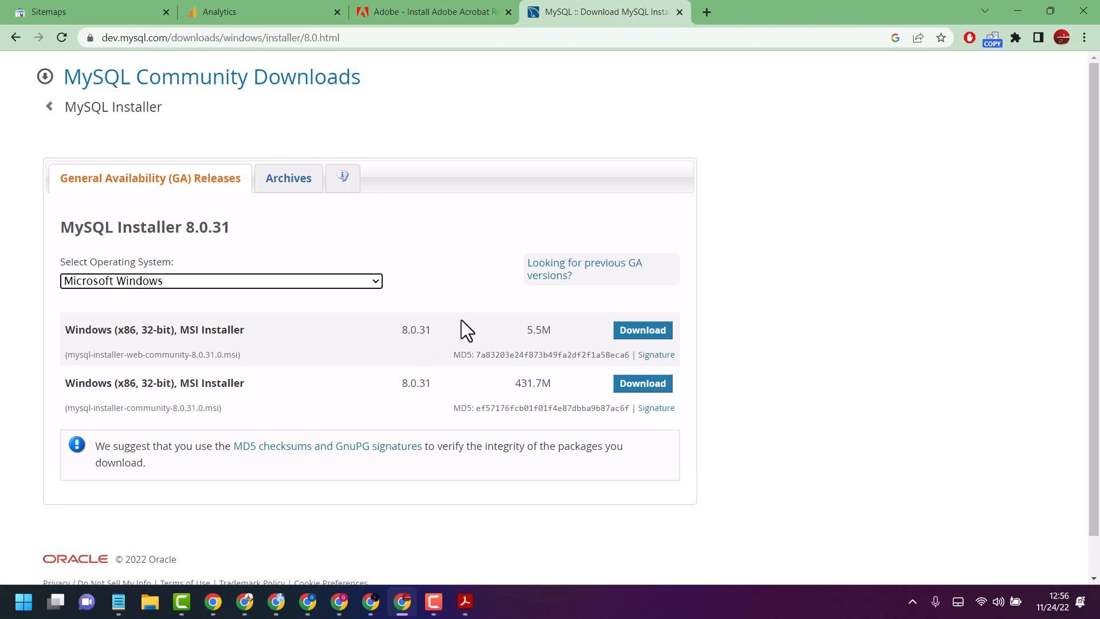
{"action": "scroll", "coordinate": [395, 377], "scroll_direction": "down", "scroll_amount": 1}
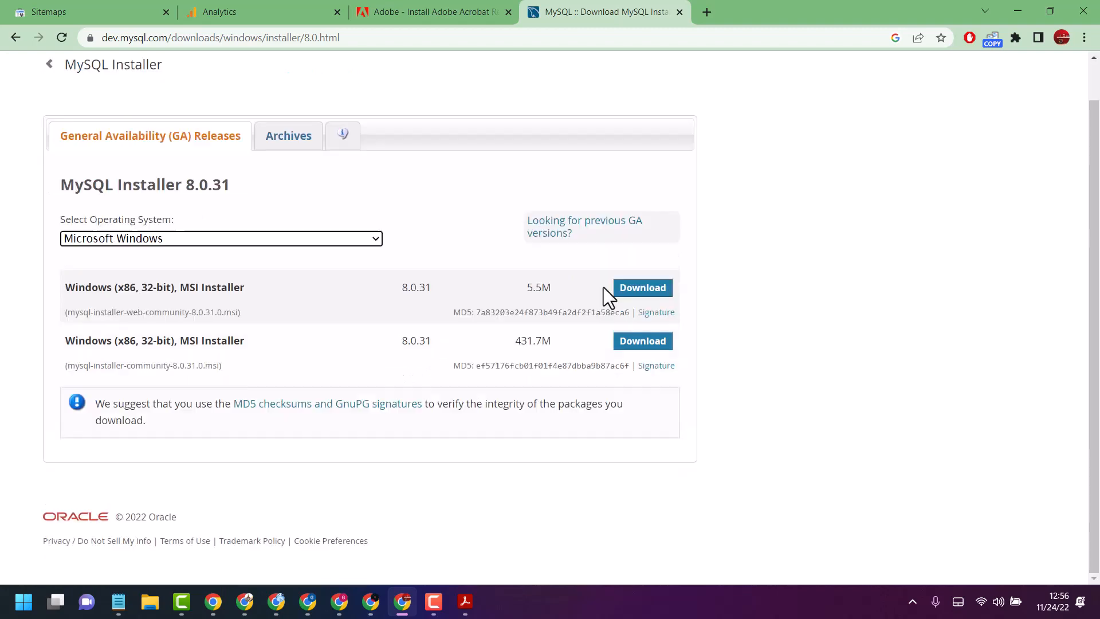
{"action": "left_click", "coordinate": [646, 292]}
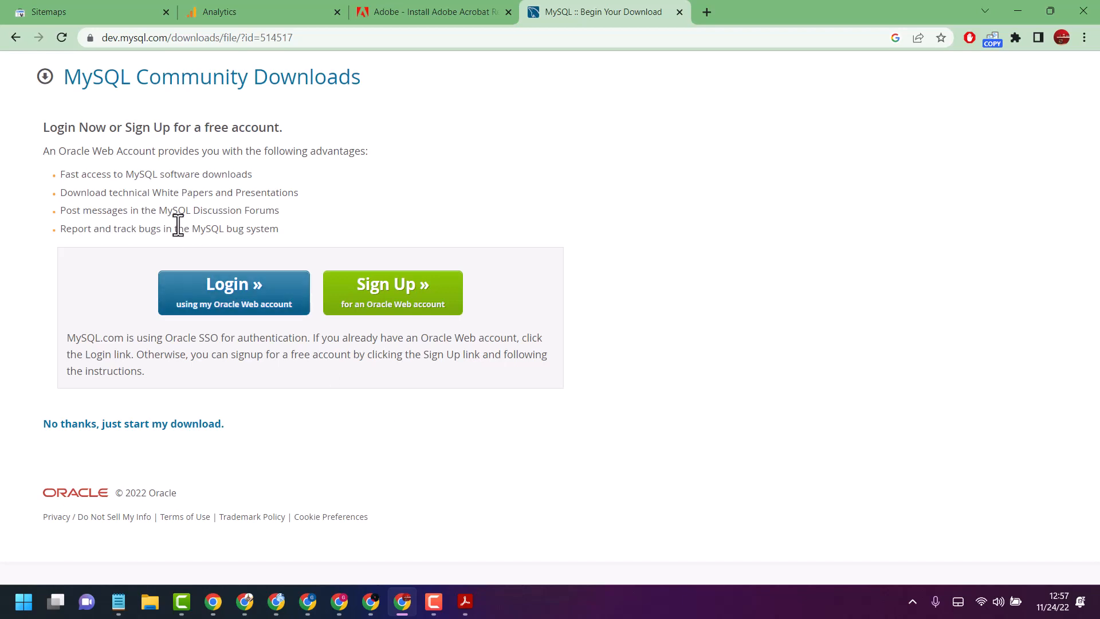
{"action": "left_click", "coordinate": [138, 431]}
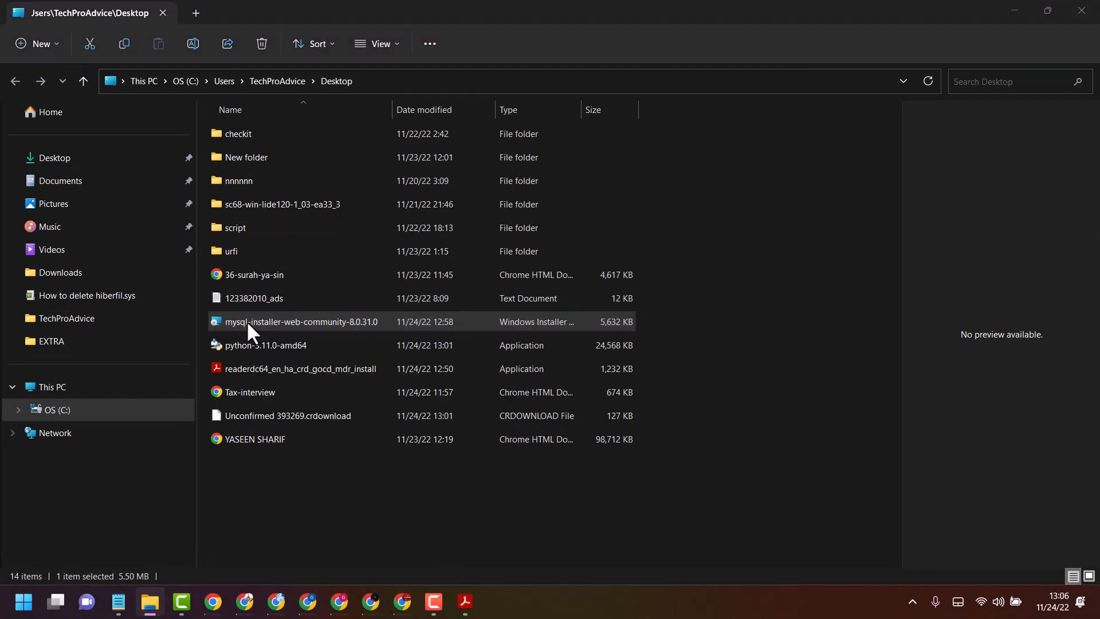
Run mysql-installer-web-community-8.0.31.0 from the Desktop folder in File Explorer, accept the mandatory upgrade, and bring up the installer window
{"action": "double_click", "coordinate": [246, 321]}
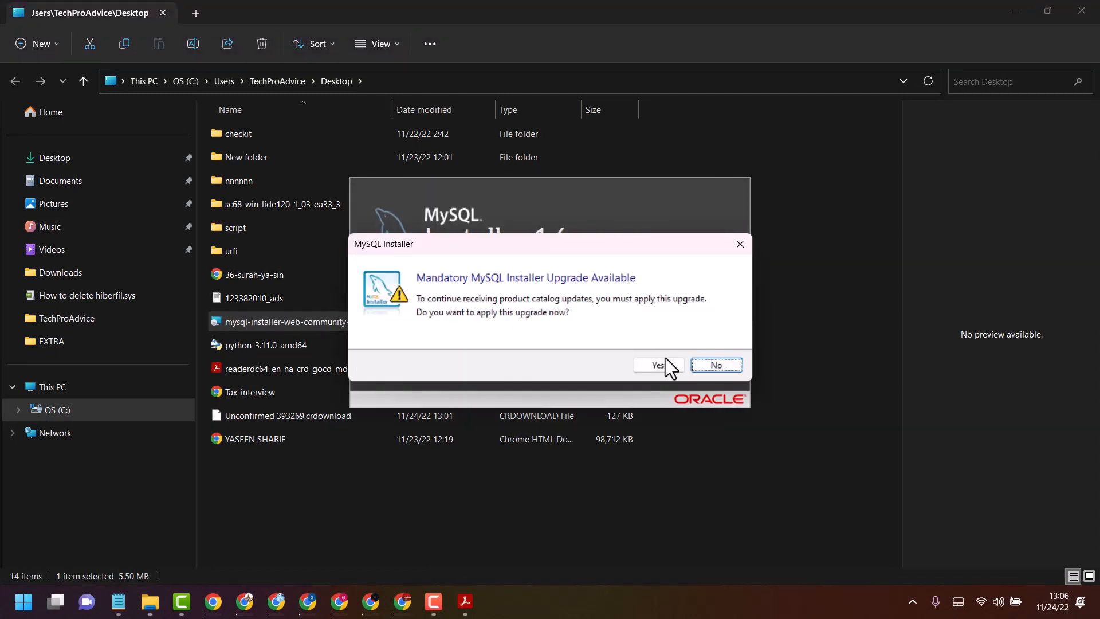
{"action": "left_click", "coordinate": [658, 365]}
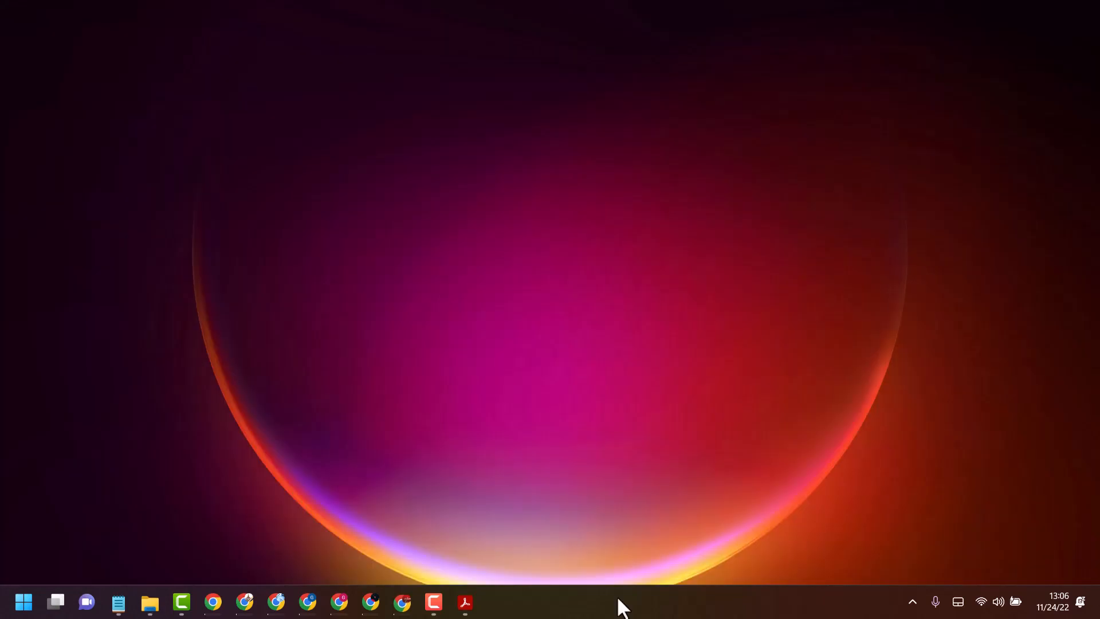
{"action": "left_click", "coordinate": [501, 601]}
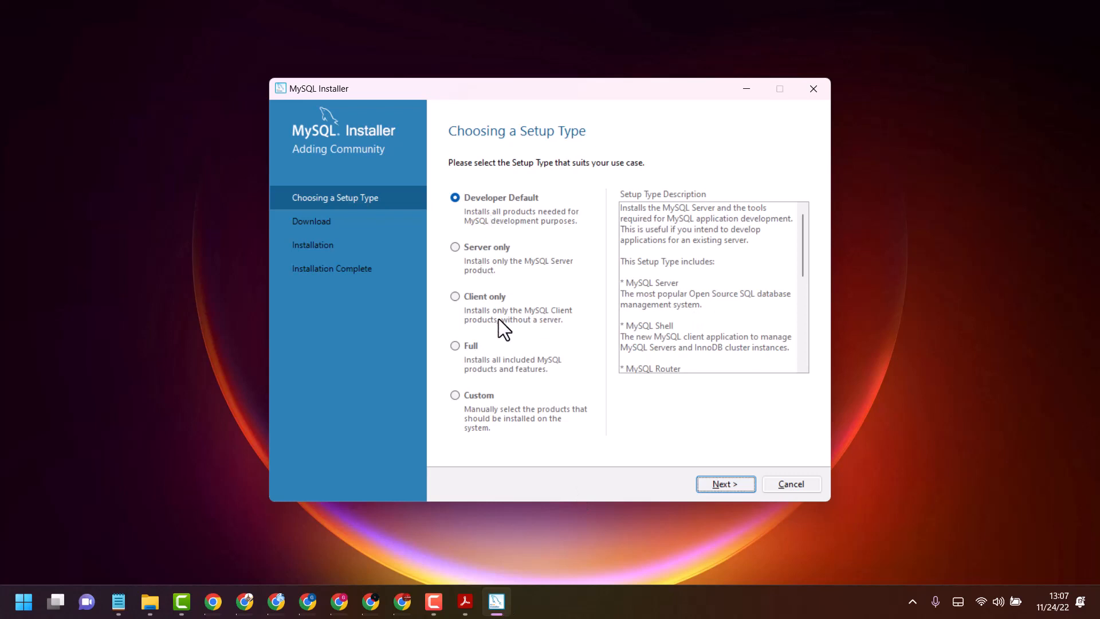
Choose the Full setup type and continue past the requirements check without resolving the MySQL for Visual Studio requirement
{"action": "left_click", "coordinate": [455, 346]}
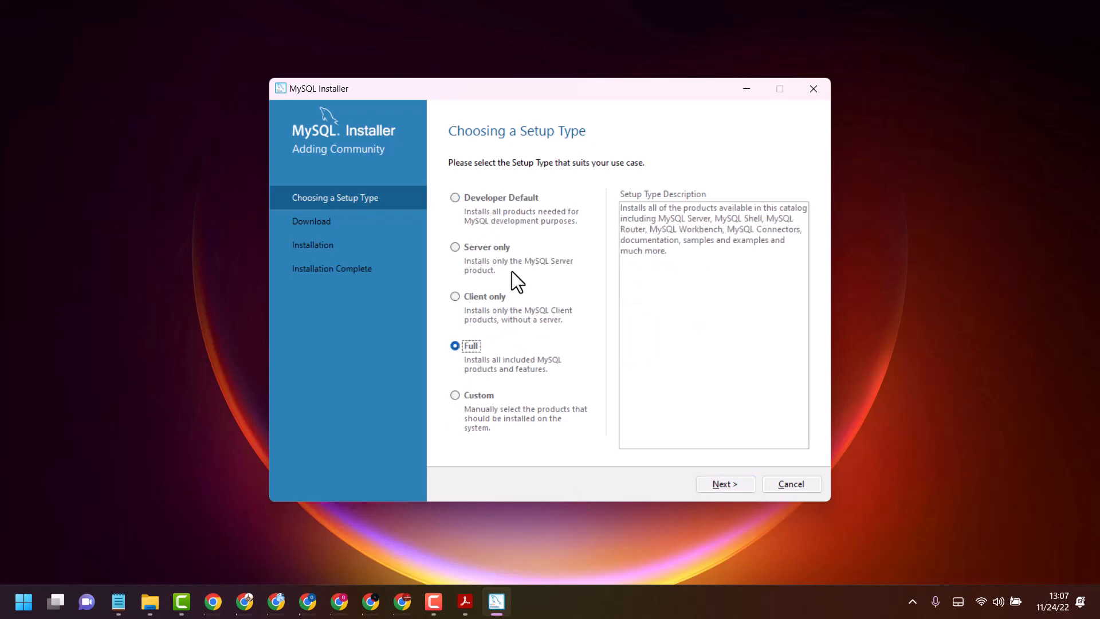
{"action": "left_click", "coordinate": [739, 481]}
{"action": "left_click", "coordinate": [456, 231]}
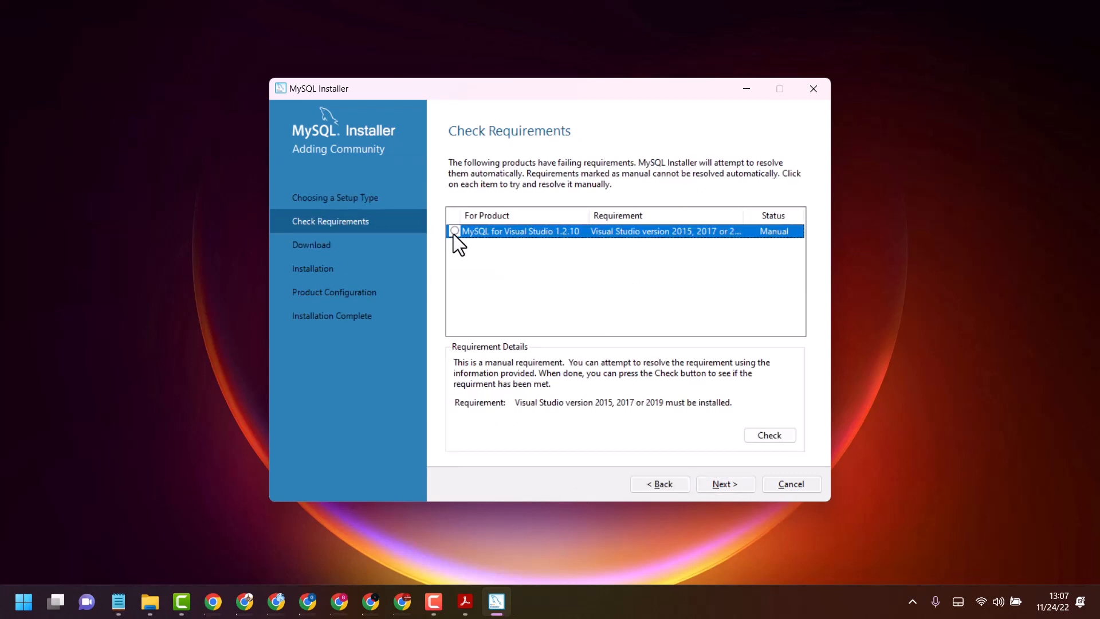
{"action": "left_click", "coordinate": [725, 484]}
{"action": "left_click", "coordinate": [654, 367]}
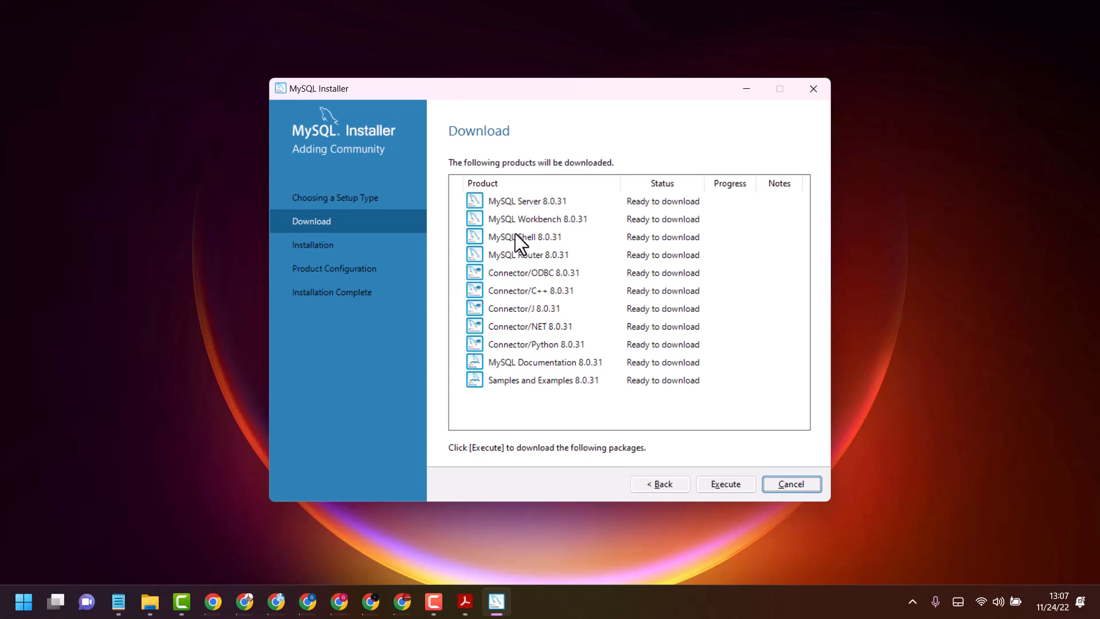
Look over MySQL Server, Workbench and Router in the product list and start downloading all listed packages
{"action": "left_click", "coordinate": [479, 204]}
{"action": "left_click", "coordinate": [480, 222]}
{"action": "left_click", "coordinate": [476, 256]}
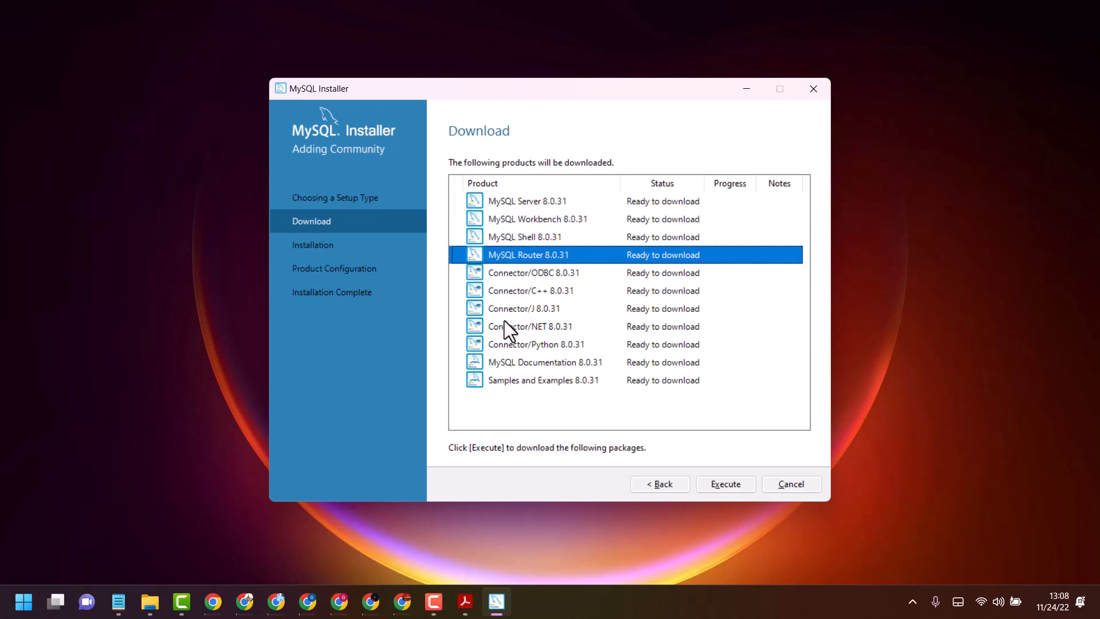
{"action": "left_click", "coordinate": [482, 202]}
{"action": "left_click", "coordinate": [480, 220]}
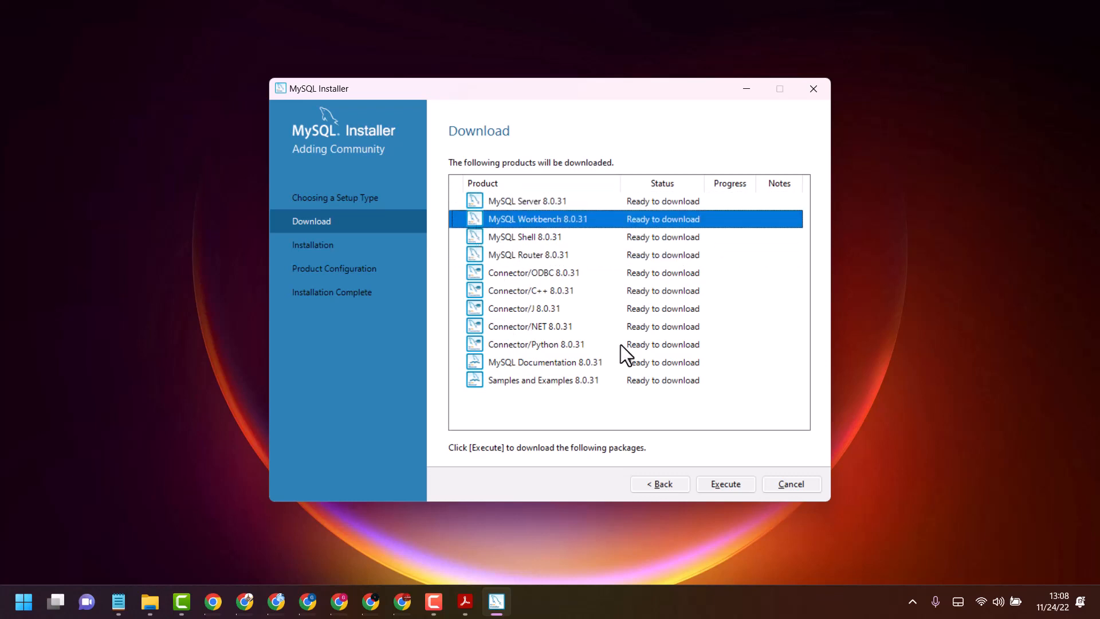
{"action": "left_click", "coordinate": [473, 201]}
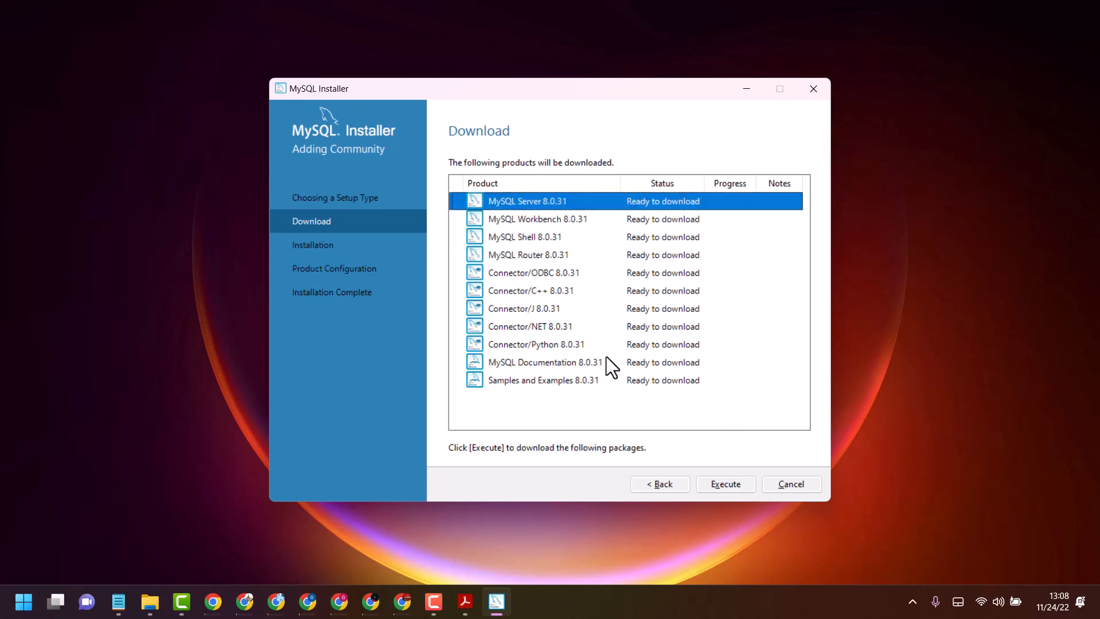
{"action": "left_click", "coordinate": [718, 483]}
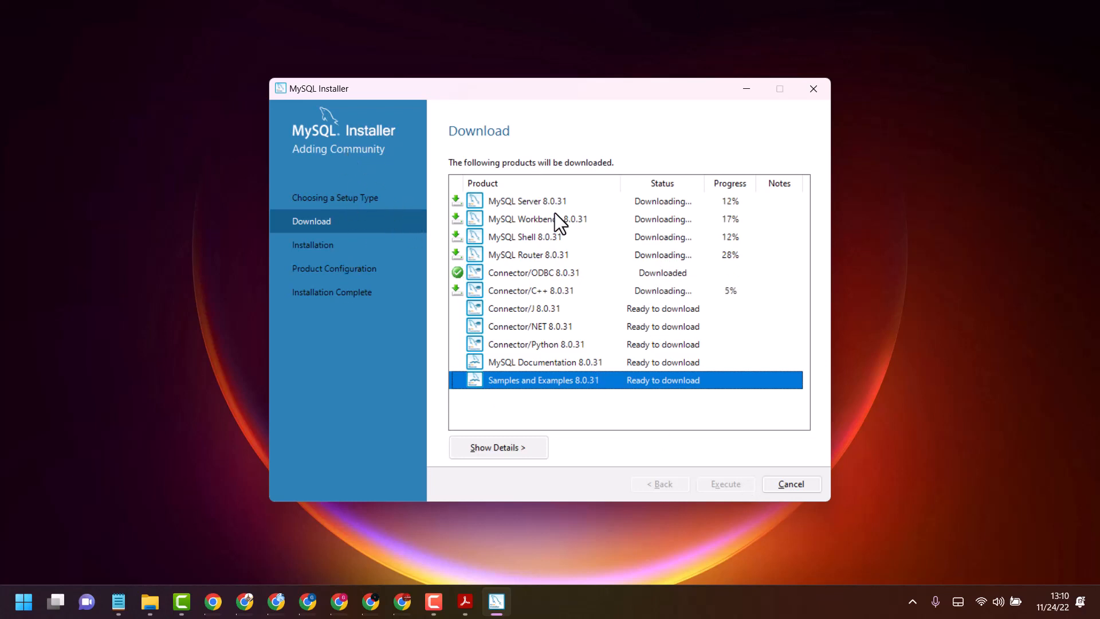
Request cancellation of the running MySQL product download
{"action": "left_click", "coordinate": [788, 484]}
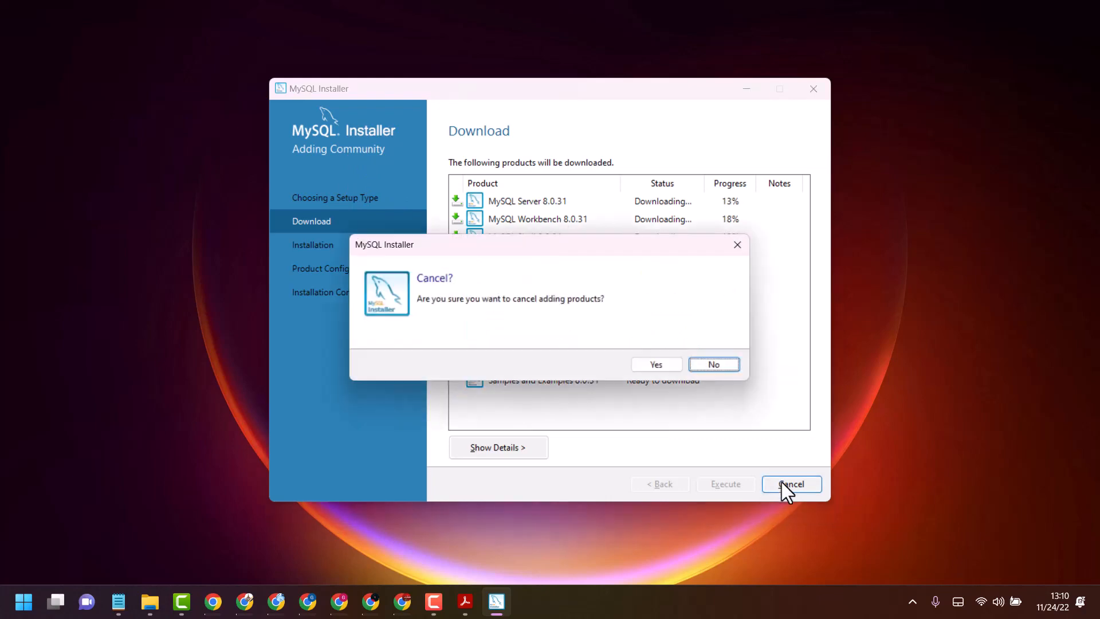